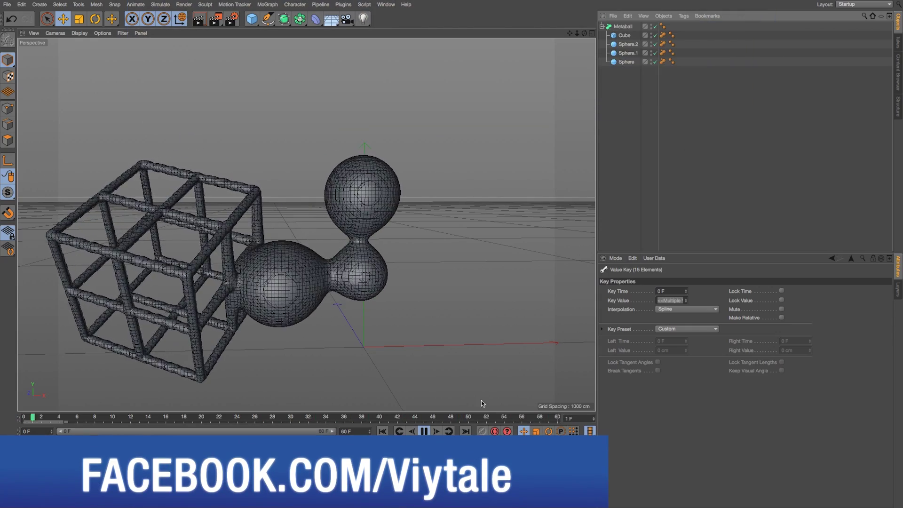
Stop the animation playback and add a sphere primitive in a new empty project
left_click(424, 430)
key("super+n")
left_click_drag(343, 268, 407, 250, "alt")
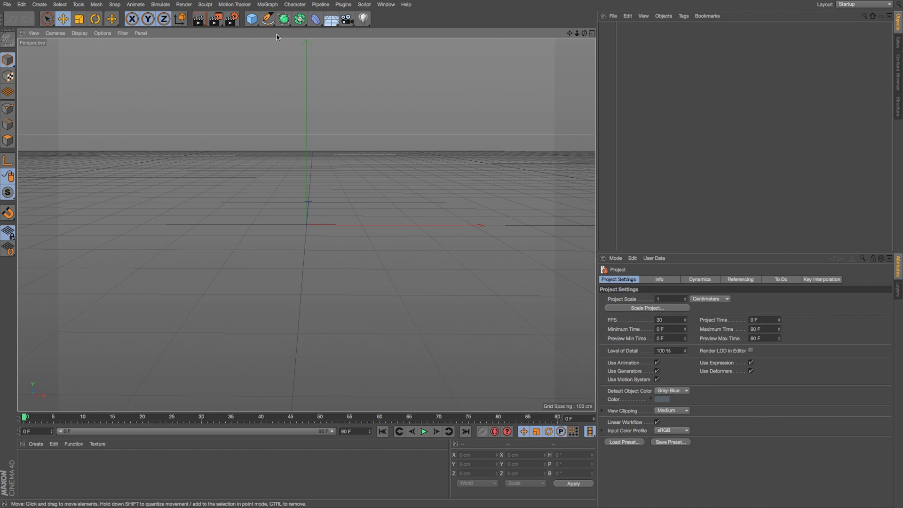
left_click(253, 21)
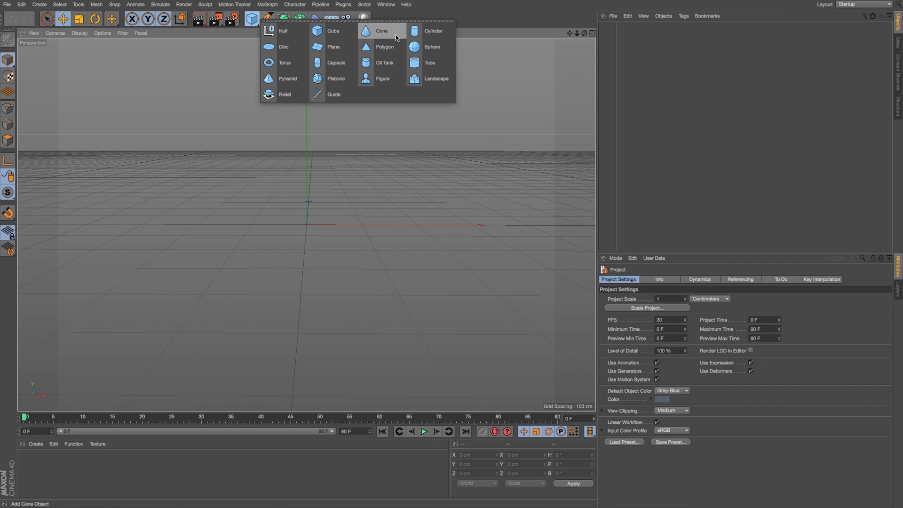
left_click(432, 47)
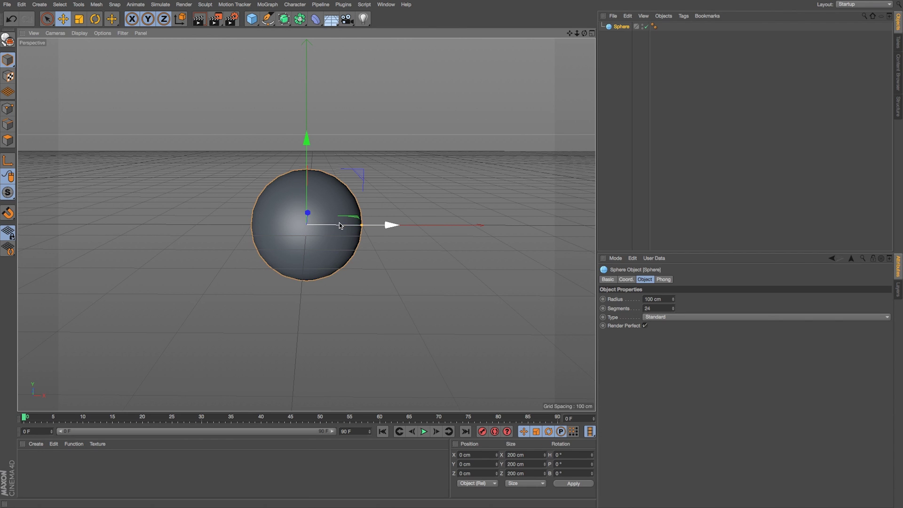
Duplicate the sphere about 295 cm to the side, copy it about 211 cm upward, and centre the upper copy at X about 12 cm
left_click_drag(354, 226, 479, 223)
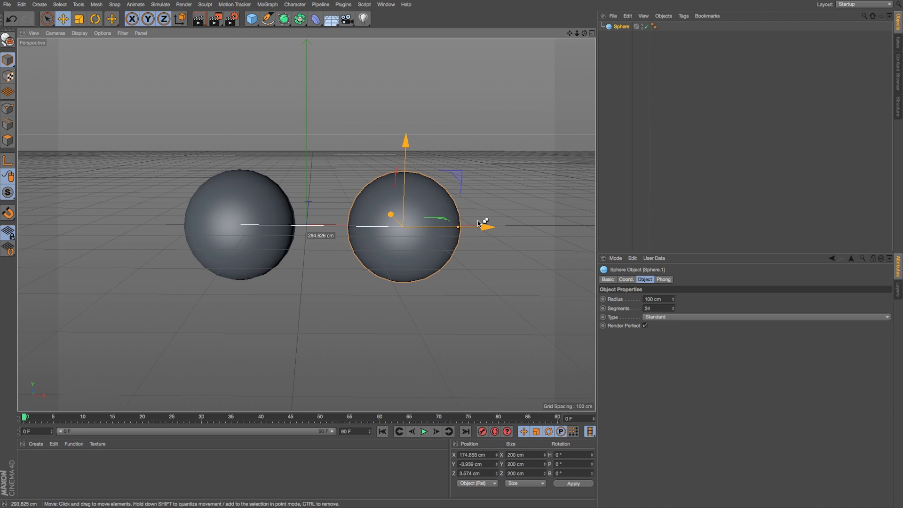
left_click_drag(407, 164, 407, 40, "ctrl")
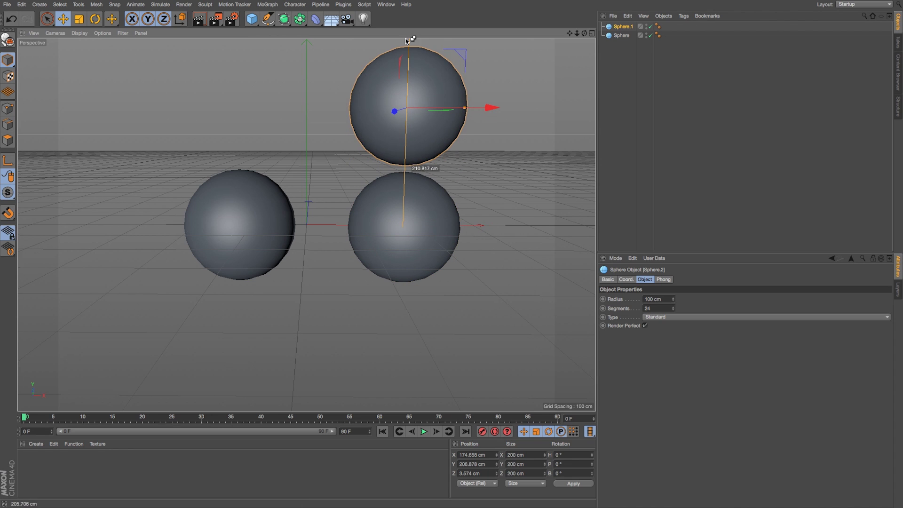
left_click_drag(480, 108, 385, 108)
Scale the upper sphere to about 131 cm across and the lower-left sphere to about 159 cm across
key("t")
left_click_drag(339, 104, 247, 97)
left_click(250, 223)
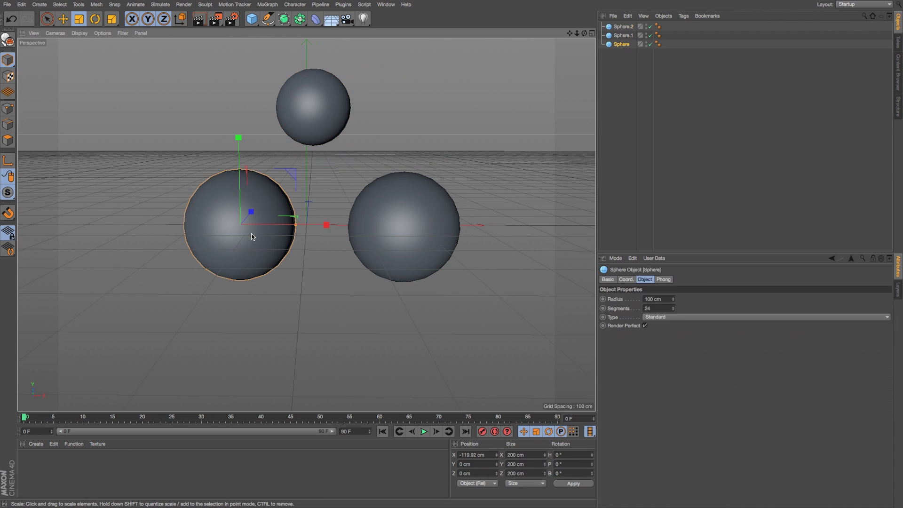
left_click_drag(288, 217, 252, 202)
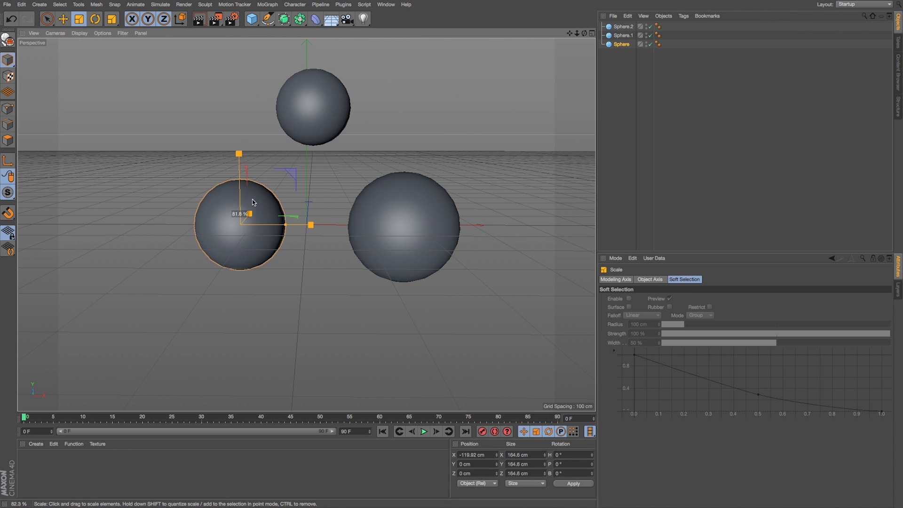
Add a Metaball generator and make all three spheres its children
left_click(297, 25)
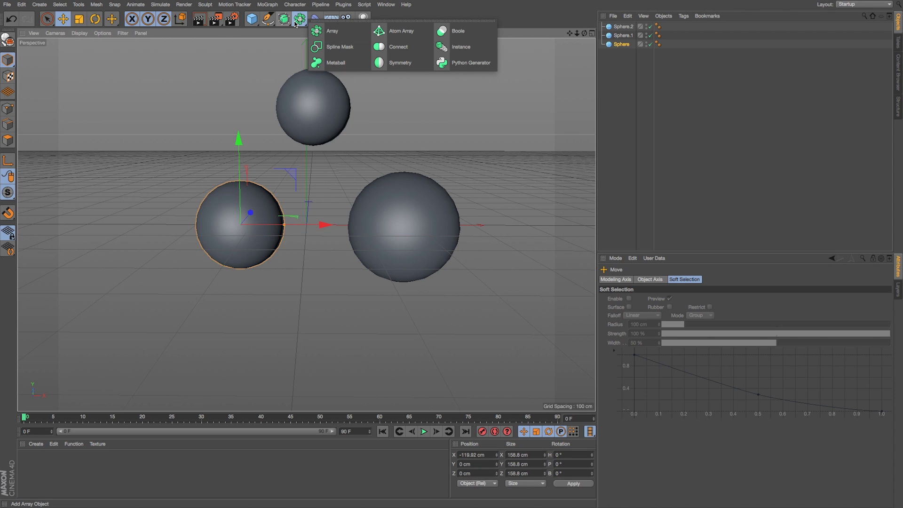
left_click(336, 62)
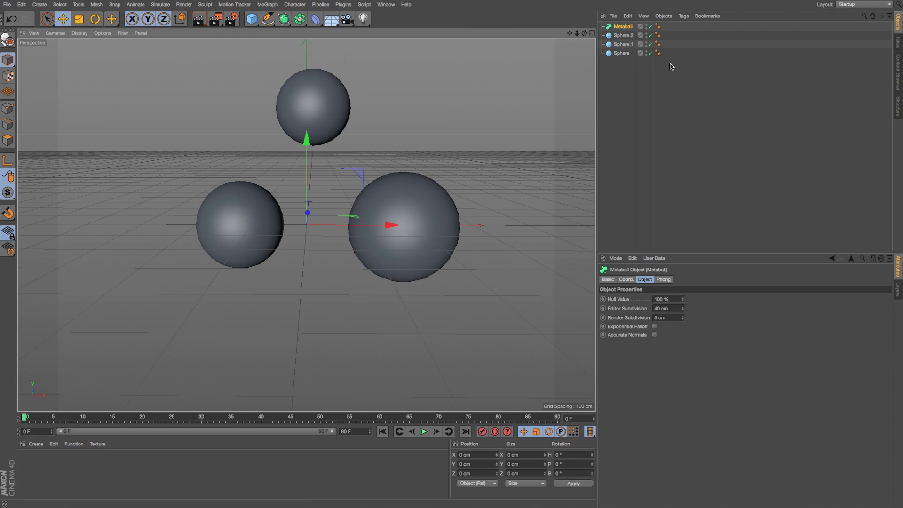
left_click(621, 53)
left_click(620, 35, "shift")
left_click_drag(623, 29, 622, 28)
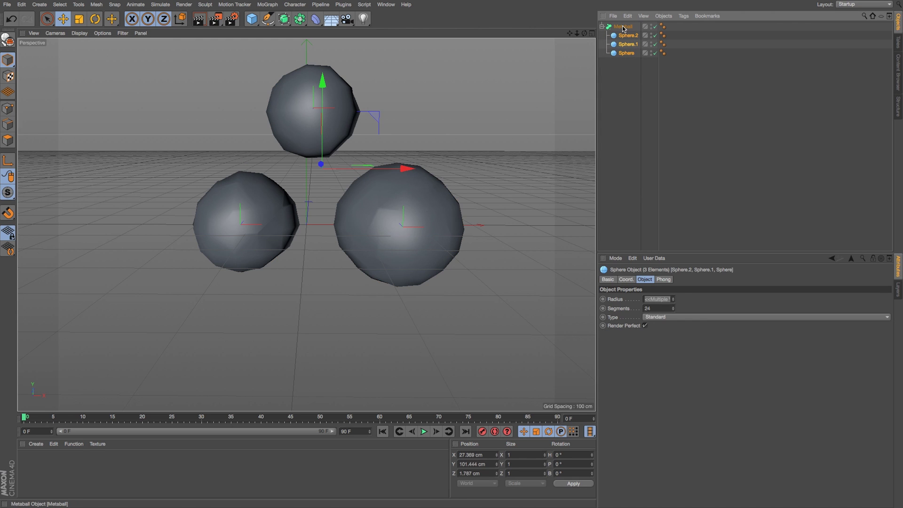
Show the metaball's mesh in the viewport with Gouraud Shading (Lines)
left_click(622, 27)
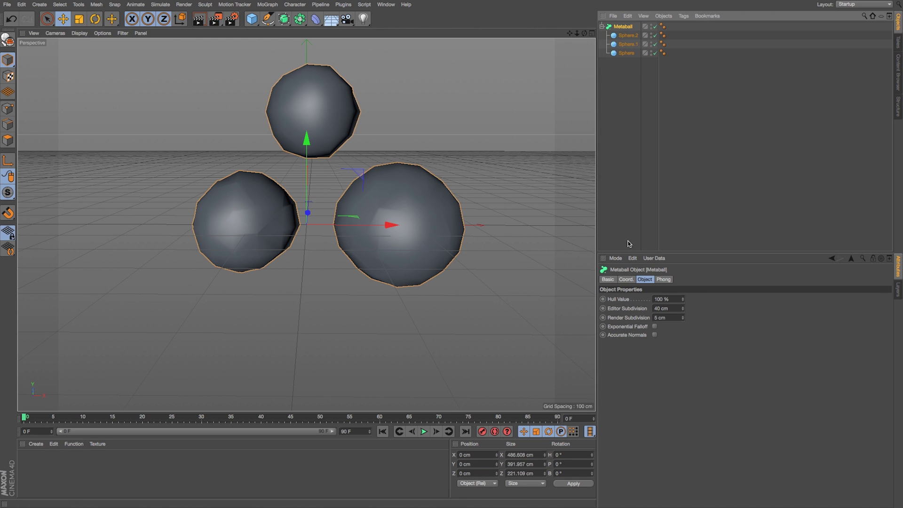
left_click(80, 33)
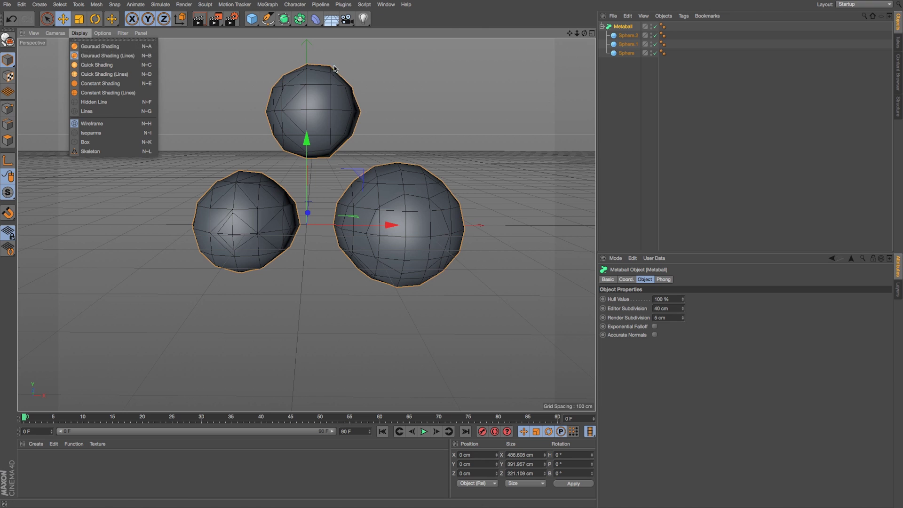
left_click(737, 150)
Try a 5 cm editor subdivision on the metaball, settling on 10 cm for both editor and render subdivision
left_click_drag(683, 307, 656, 321)
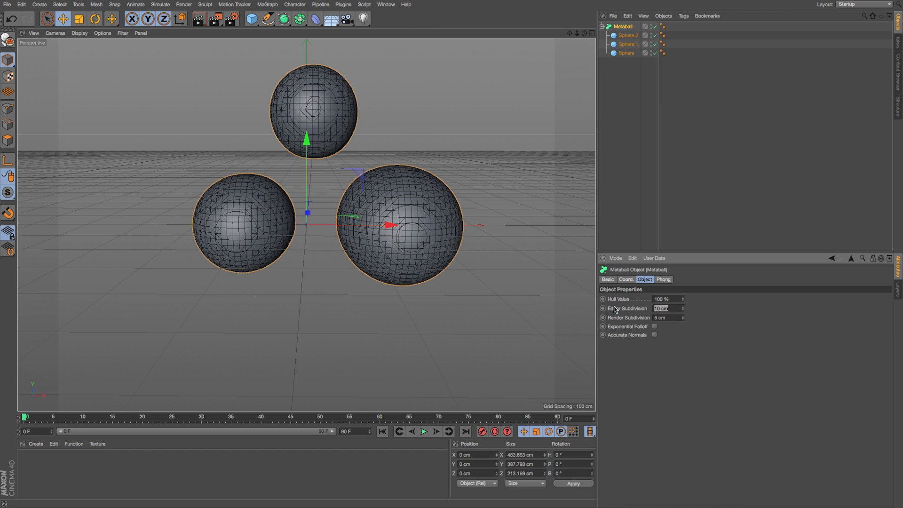
type("5")
key("Return")
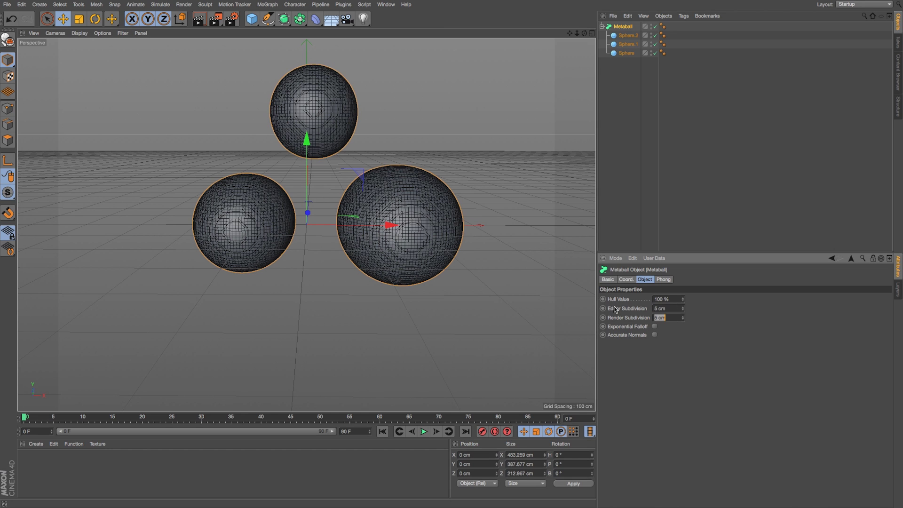
type("10")
key("Return")
left_click(658, 136)
Lower Sphere.2 to Y about 169 cm so it merges with the other spheres, and test the metaball's hull value, leaving it at 100%
left_click(619, 35)
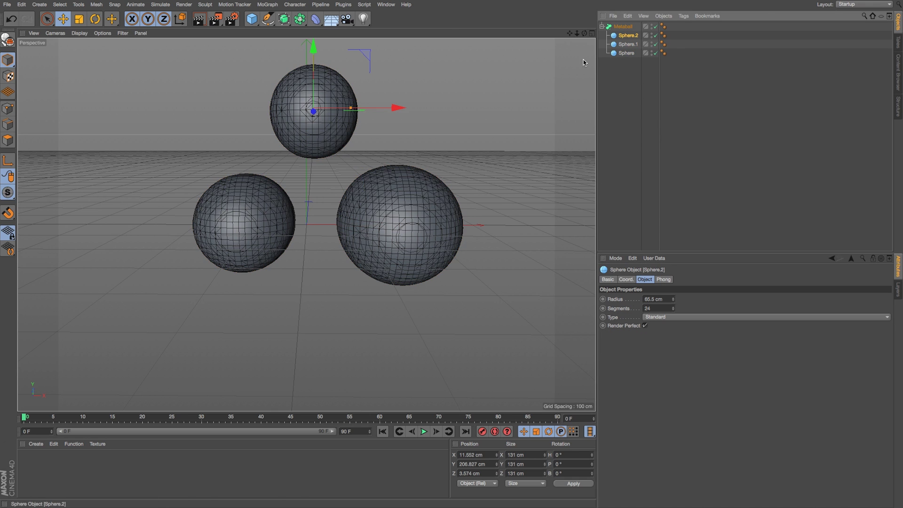
left_click_drag(315, 67, 330, 93)
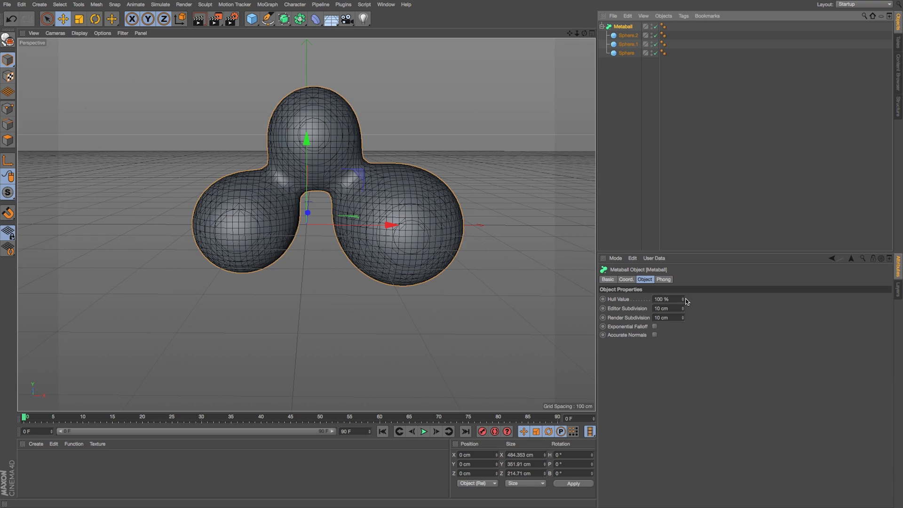
mouse_move(683, 300)
left_mouse_down()
mouse_move(683, 309)
mouse_move(684, 293)
mouse_move(700, 299)
mouse_move(683, 308)
mouse_move(684, 300)
left_mouse_up()
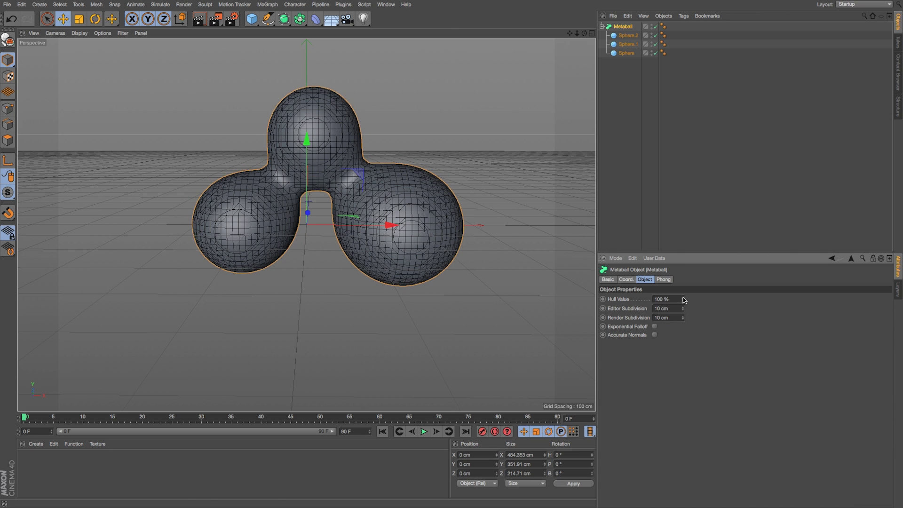
Add a Metaball tag to Sphere.2 and try out different strength values for it
right_click(627, 36)
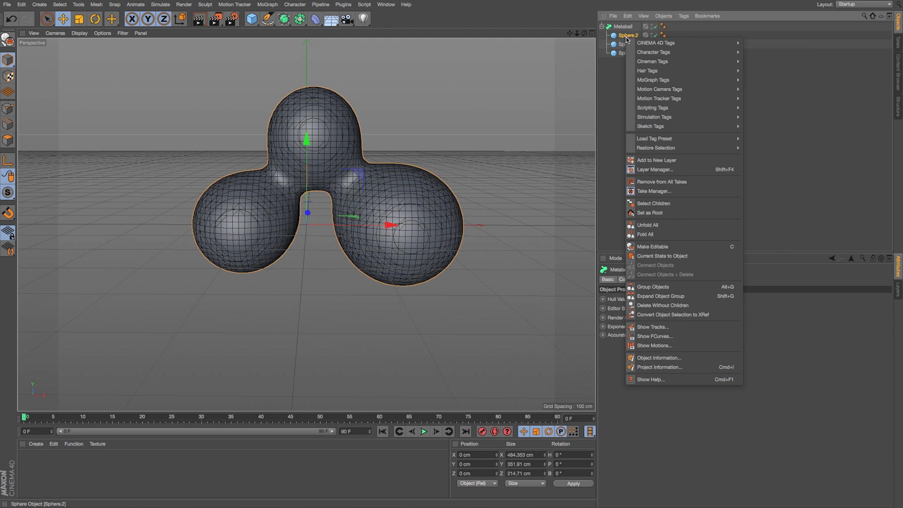
mouse_move(656, 44)
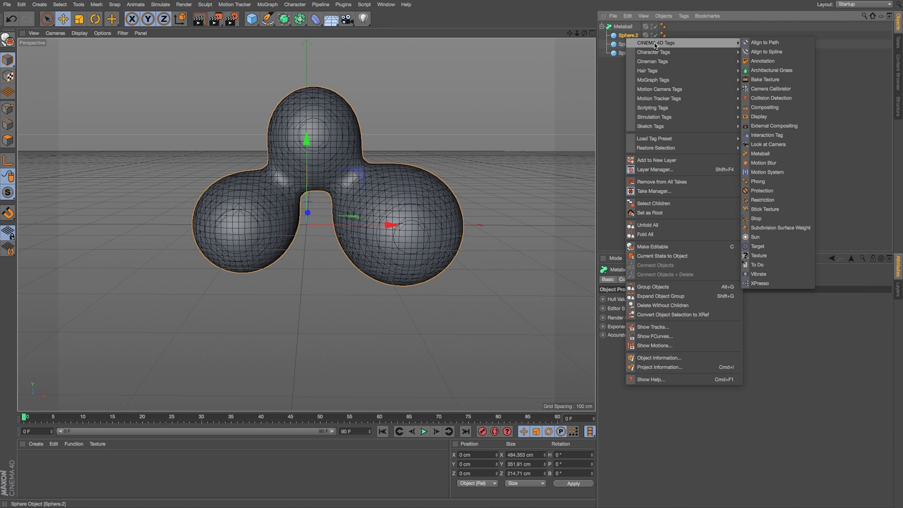
left_click(759, 154)
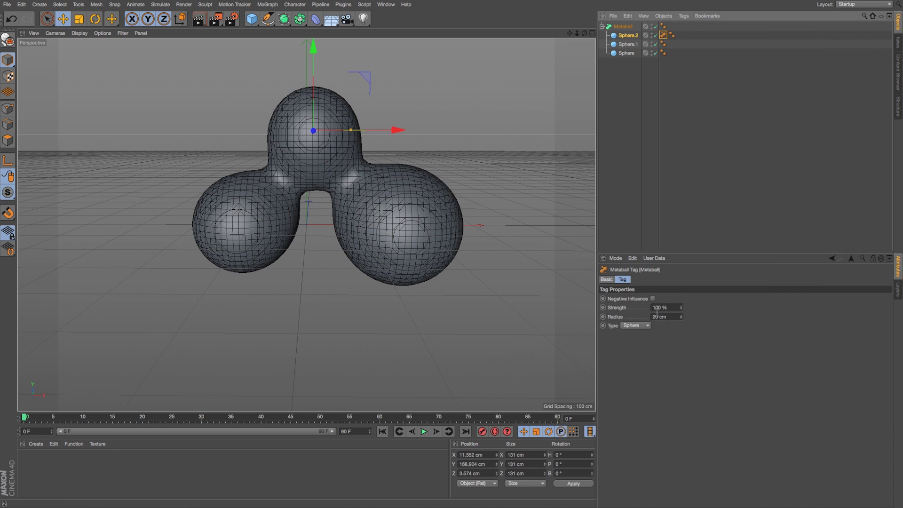
mouse_move(682, 311)
left_mouse_down()
mouse_move(682, 358)
mouse_move(682, 315)
left_mouse_up()
Move Sphere.2 to about X -45 cm, Y 182 cm and set its Metaball tag strength to 94%
left_click_drag(316, 72, 317, 67)
left_click_drag(390, 123, 356, 121)
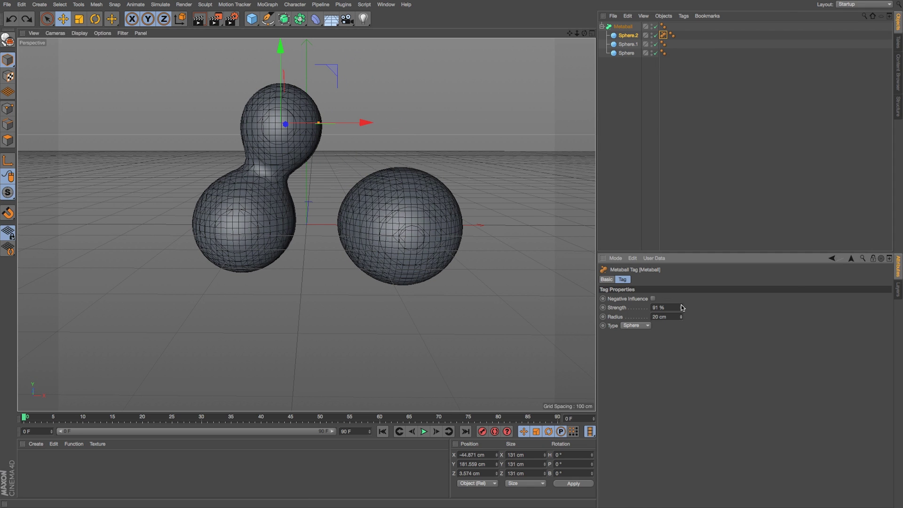
left_click_drag(681, 308, 680, 298)
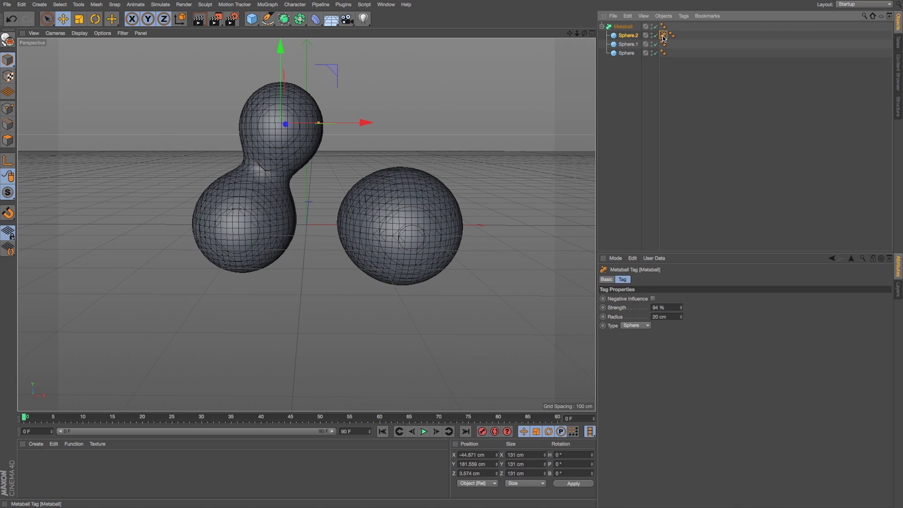
Copy the Metaball tag onto Sphere.1 with 119% strength and onto Sphere with 84% strength
left_click_drag(633, 45, 634, 45, "ctrl")
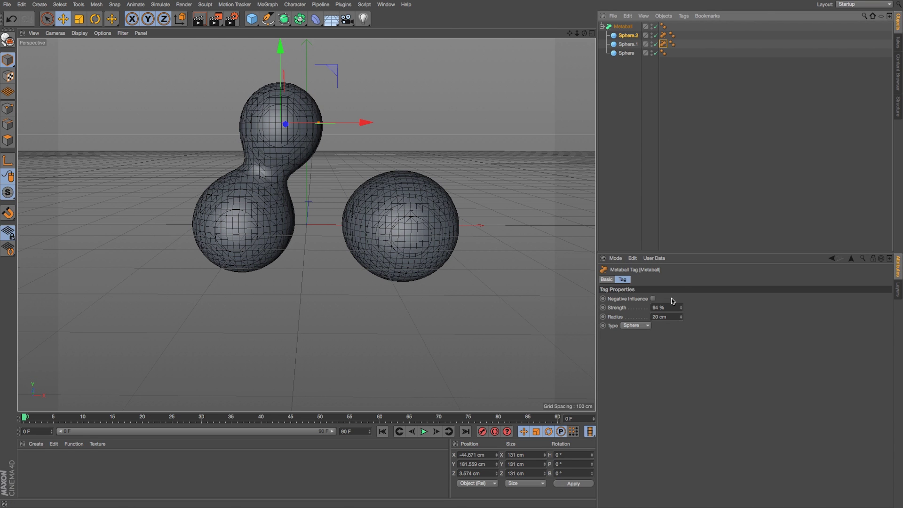
left_click_drag(680, 309, 681, 294)
left_click_drag(663, 35, 631, 56, "ctrl")
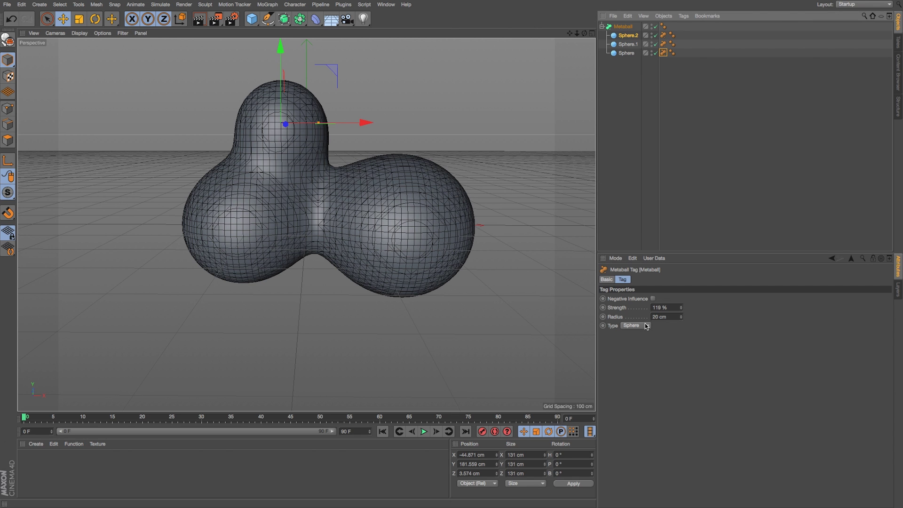
left_click_drag(681, 307, 680, 336)
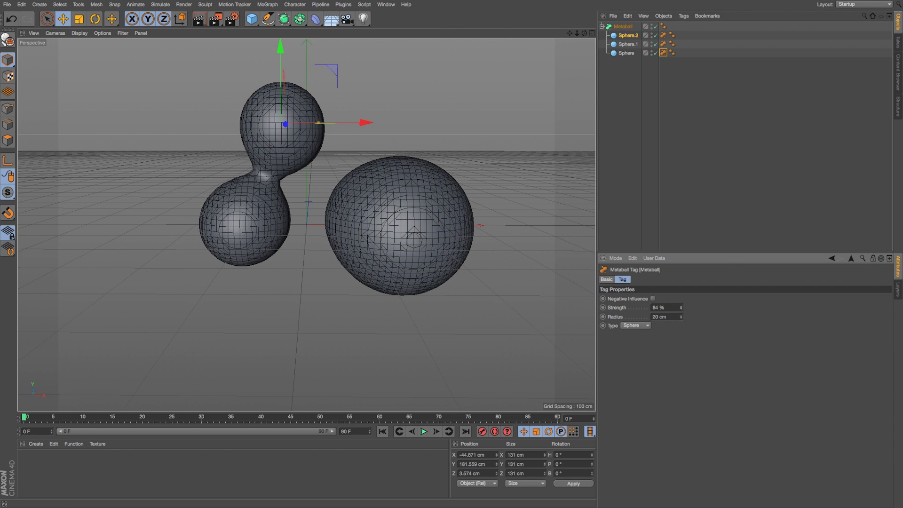
left_click(629, 85)
Move Sphere closer to the large sphere, to about X -96 cm and Y -14 cm
left_click(626, 52)
left_click_drag(314, 224, 343, 226)
left_click_drag(269, 161, 269, 170)
left_click_drag(335, 234, 331, 234)
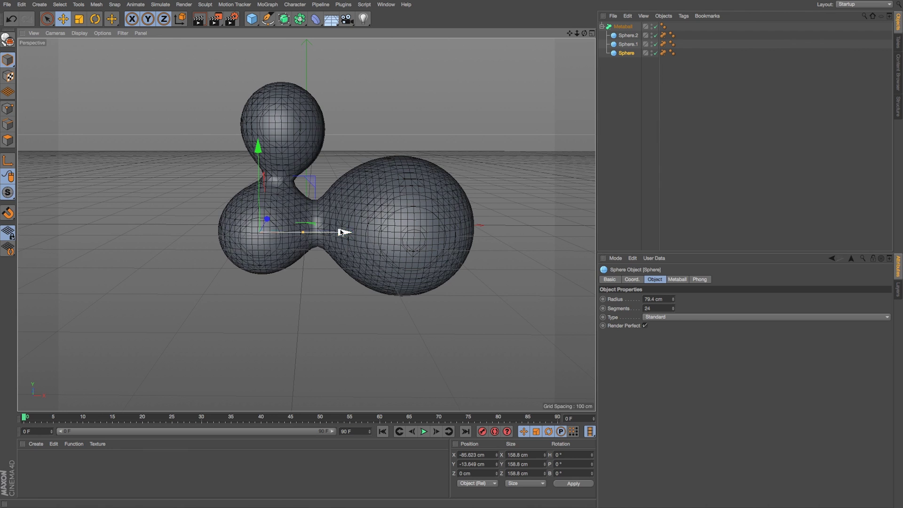
Add a cube primitive and move it beside the spheres to X about -230 cm
left_click_drag(575, 33, 596, 30)
left_click_drag(504, 99, 492, 110, "alt")
left_click_drag(252, 19, 345, 34)
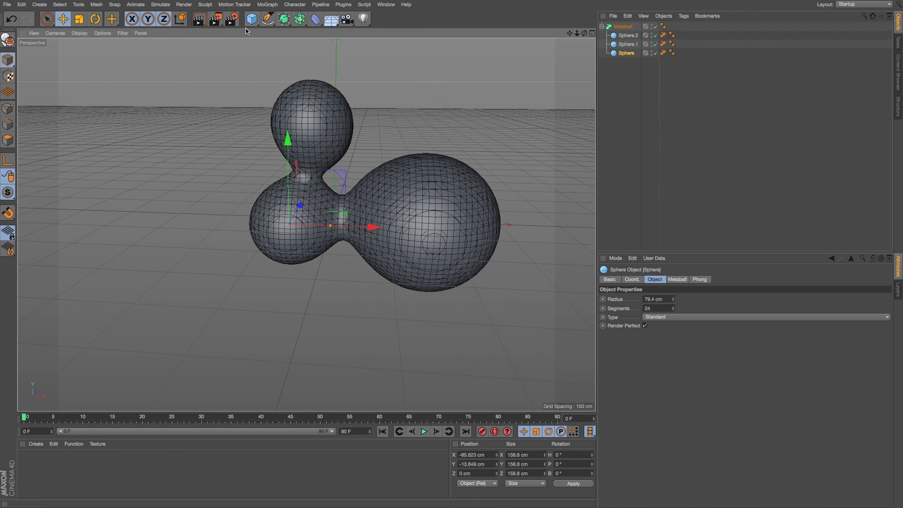
left_click_drag(252, 19, 345, 25)
left_click(348, 31)
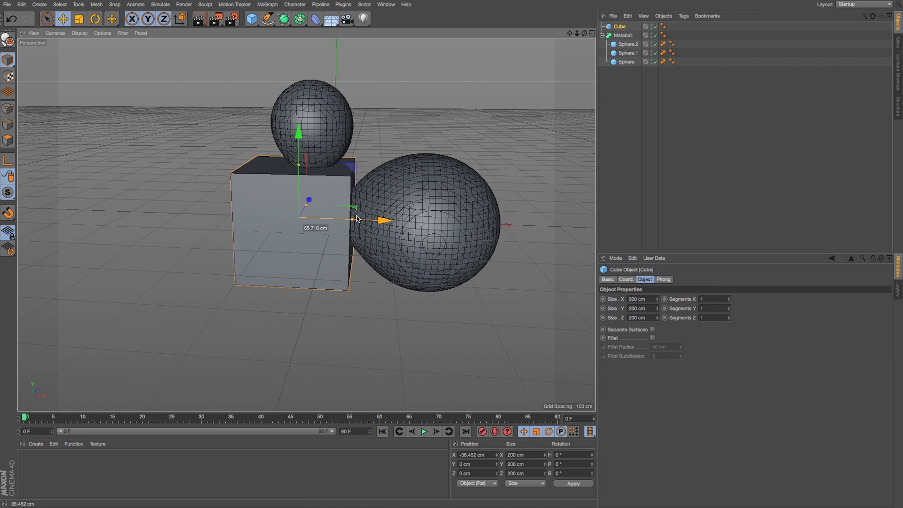
left_click_drag(287, 216, 287, 216)
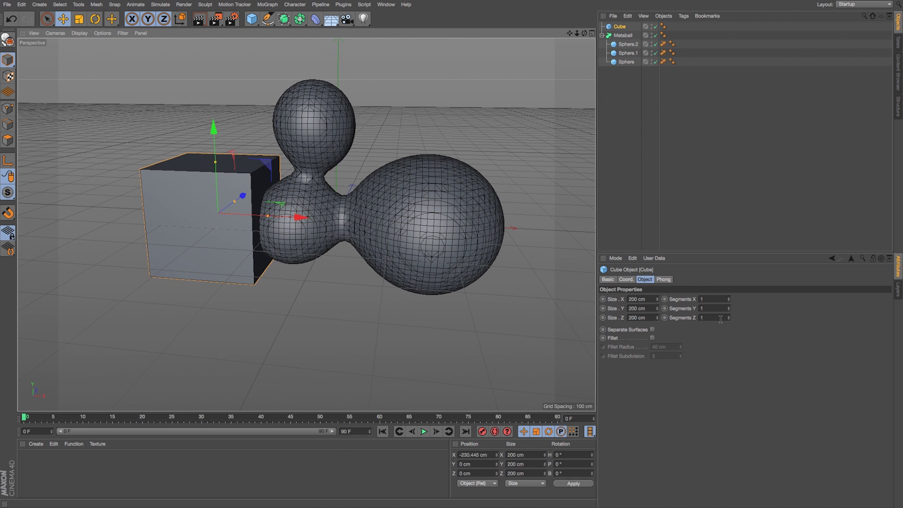
Set the cube's X, Y and Z segments to 4 and shift the cube to Z about -23 cm
left_click(711, 299)
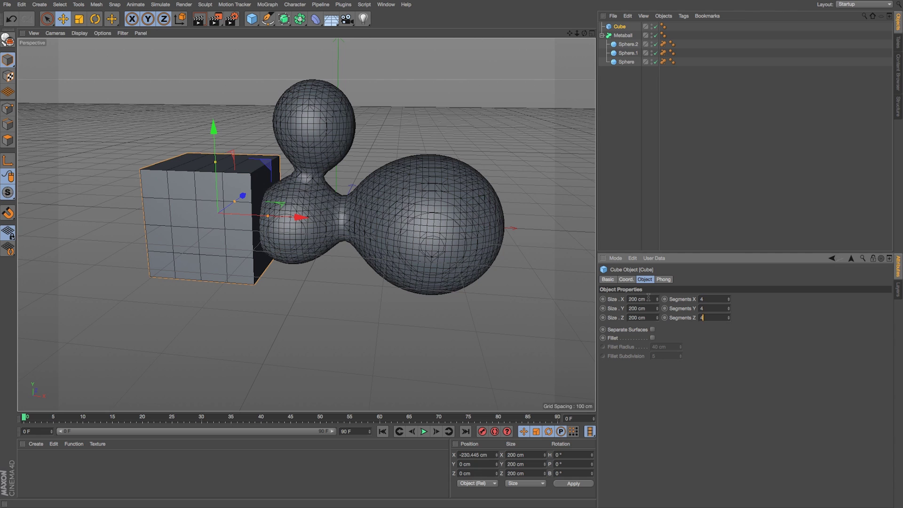
left_click_drag(243, 196, 238, 198)
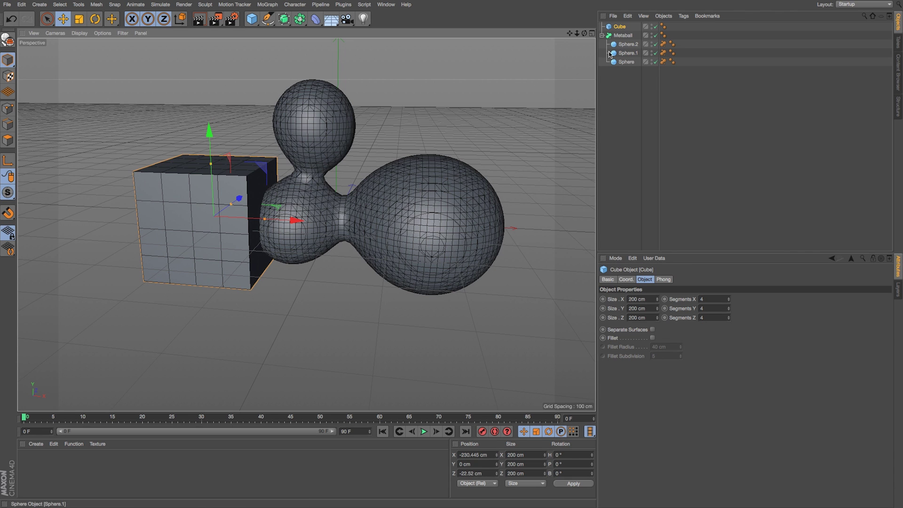
Make the cube a child of the Metaball and move it away from the spheres to X about -480 cm
left_click_drag(623, 27, 621, 41)
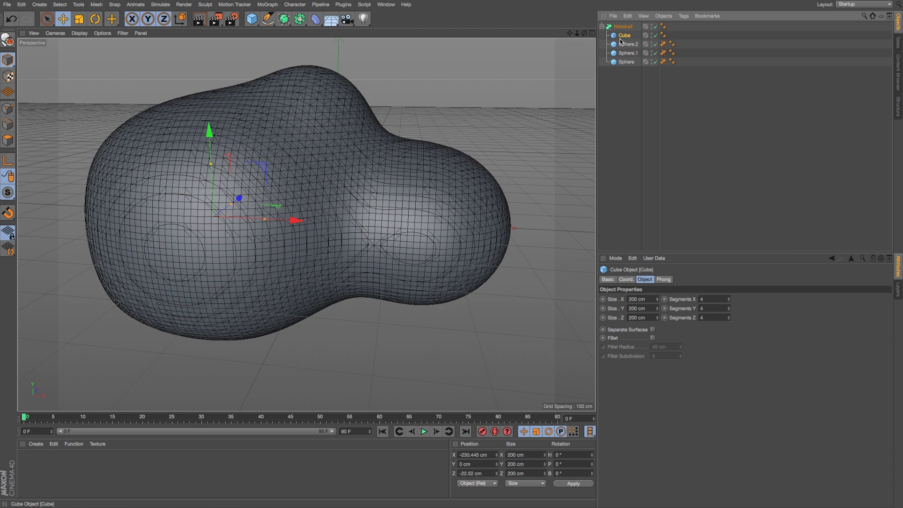
left_click_drag(228, 224, 167, 220)
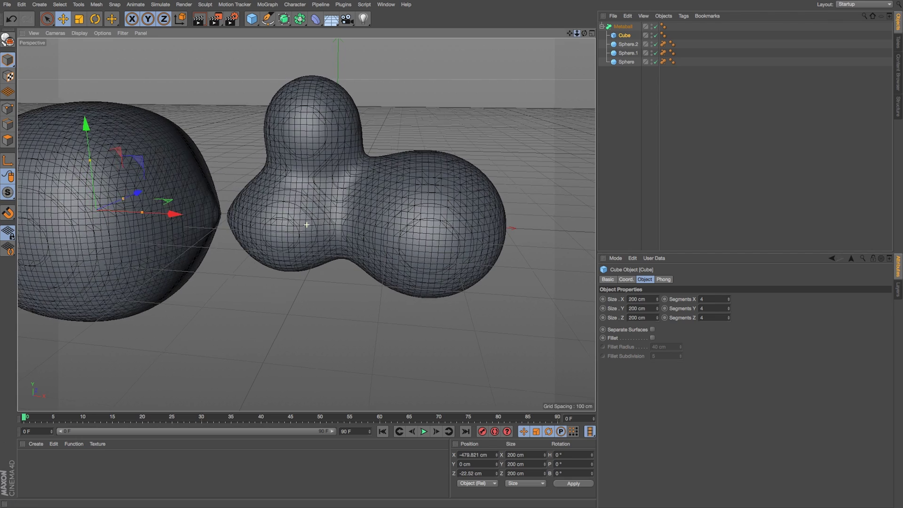
Add a Metaball tag to the cube and set the tag's type to Line
right_click_drag(307, 224, 283, 225, "alt")
middle_click_drag(282, 225, 307, 225, "alt")
left_click_drag(307, 224, 311, 225, "alt")
right_click(623, 36)
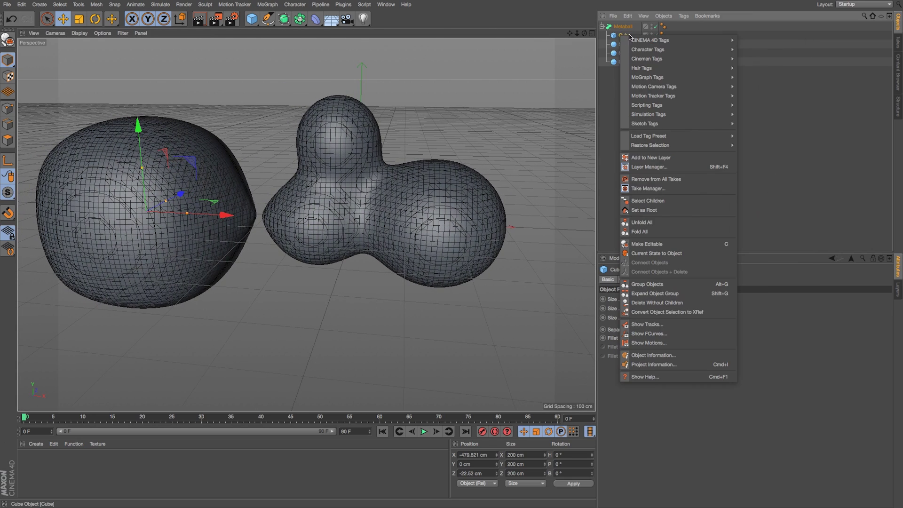
mouse_move(640, 41)
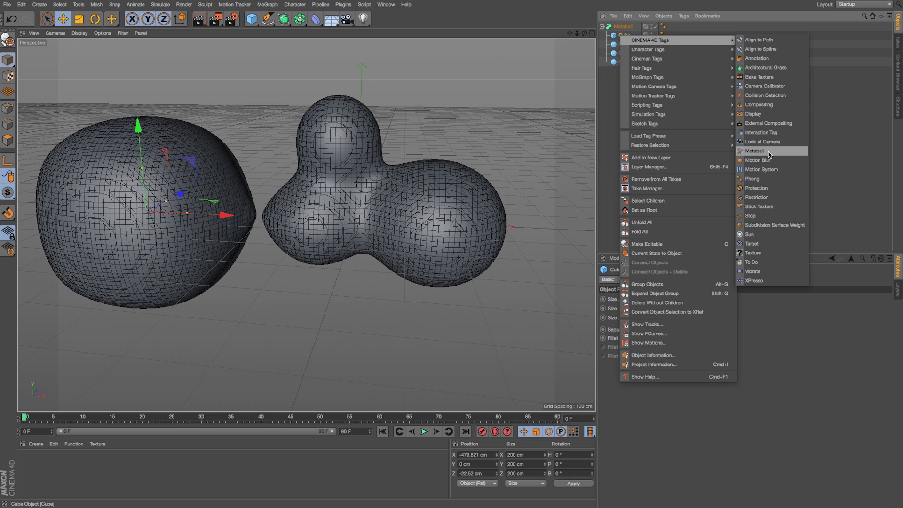
left_click(755, 151)
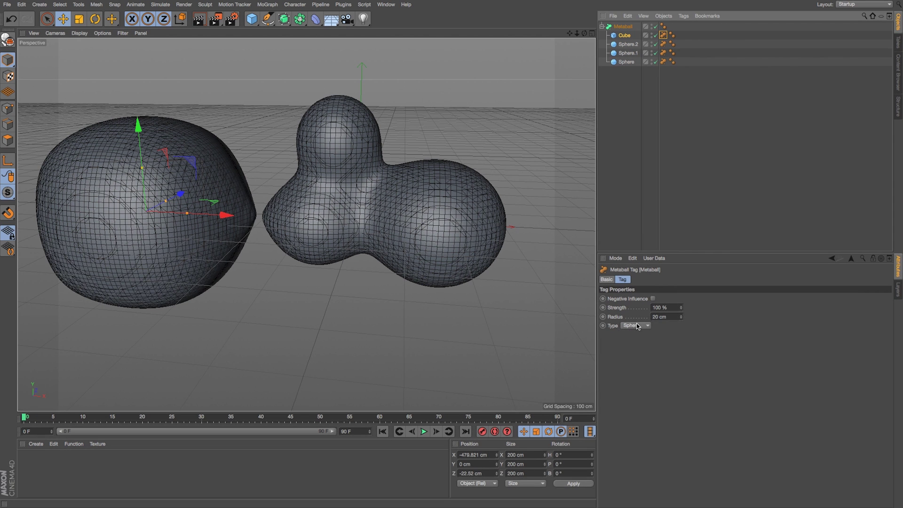
left_click(639, 325)
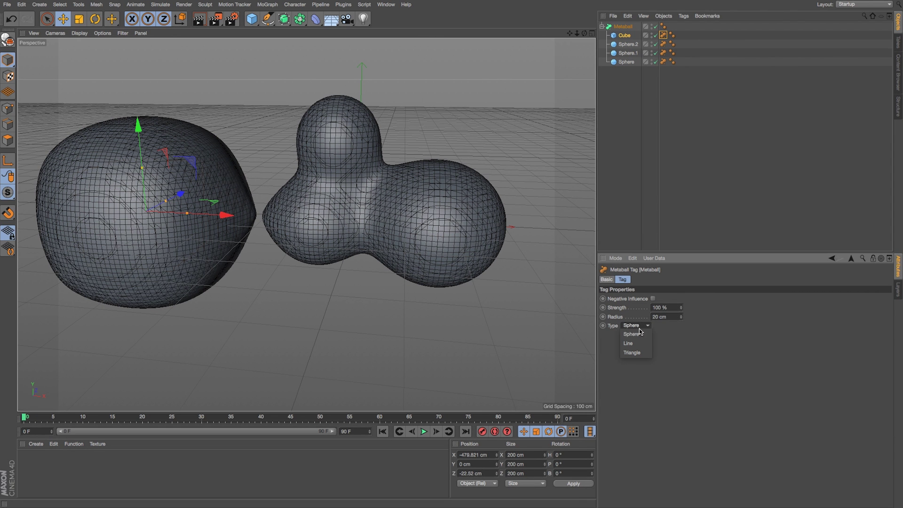
left_click(637, 343)
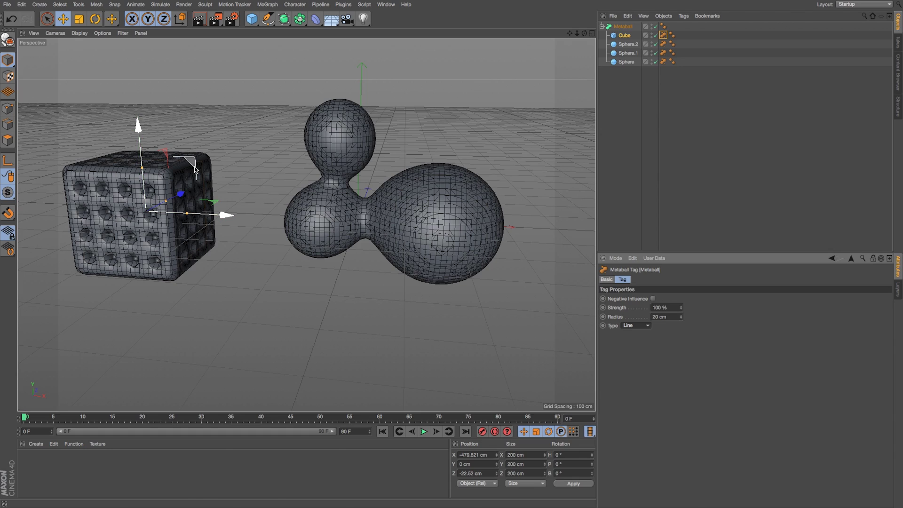
Move the cube toward the spheres to X about -245 cm and set its Metaball tag radius to 5 cm
left_click_drag(217, 224, 292, 227)
left_click_drag(264, 207, 260, 277, "alt")
left_click(625, 36)
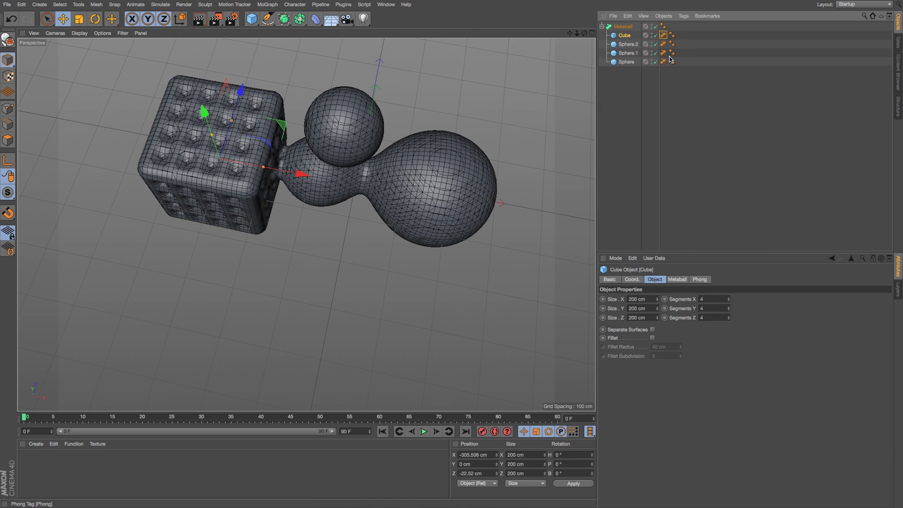
left_click(663, 36)
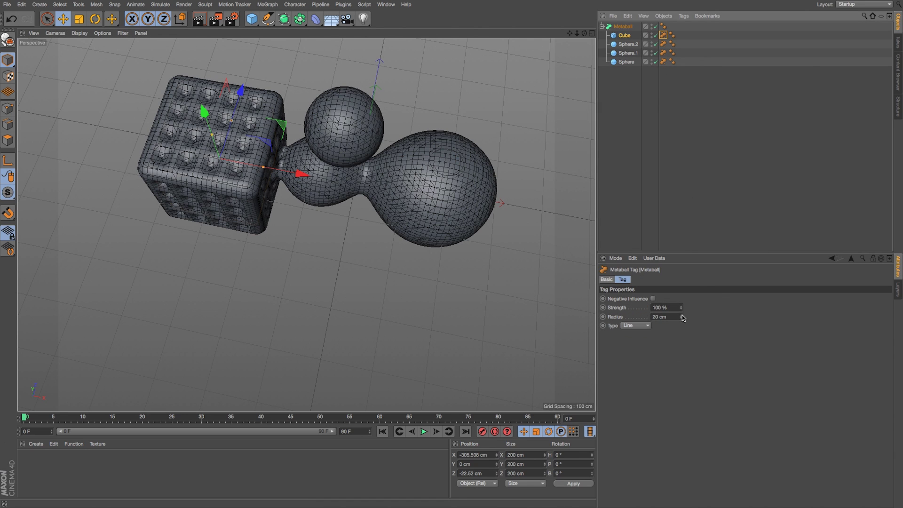
left_click_drag(683, 318, 682, 343)
mouse_move(306, 190)
left_mouse_down("alt")
mouse_move(316, 143)
mouse_move(281, 162)
mouse_move(302, 188)
mouse_move(292, 187)
mouse_move(319, 190)
left_mouse_up("alt")
scroll(304, 179, "up", 5)
scroll(304, 180, "down", 4)
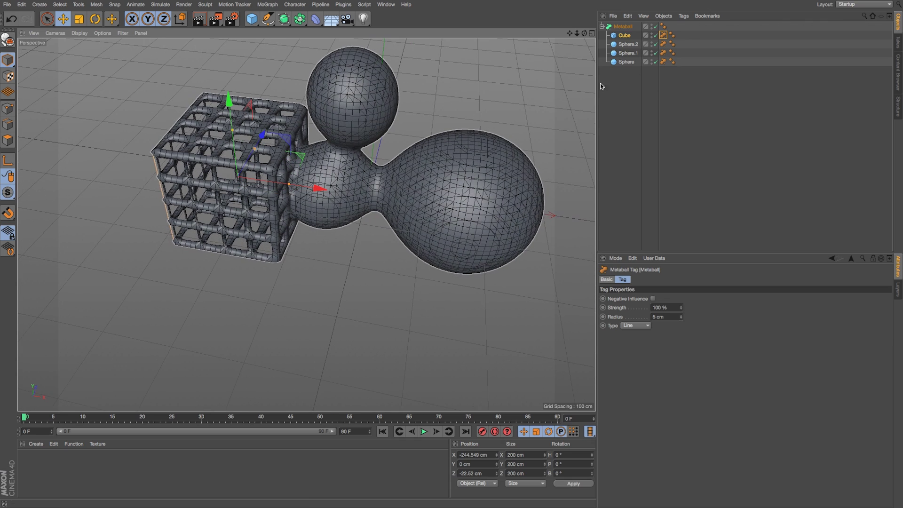
Try 2 segments on the cube's X, Y and Z axes and return all three to 4
left_click(620, 36)
left_click(708, 300)
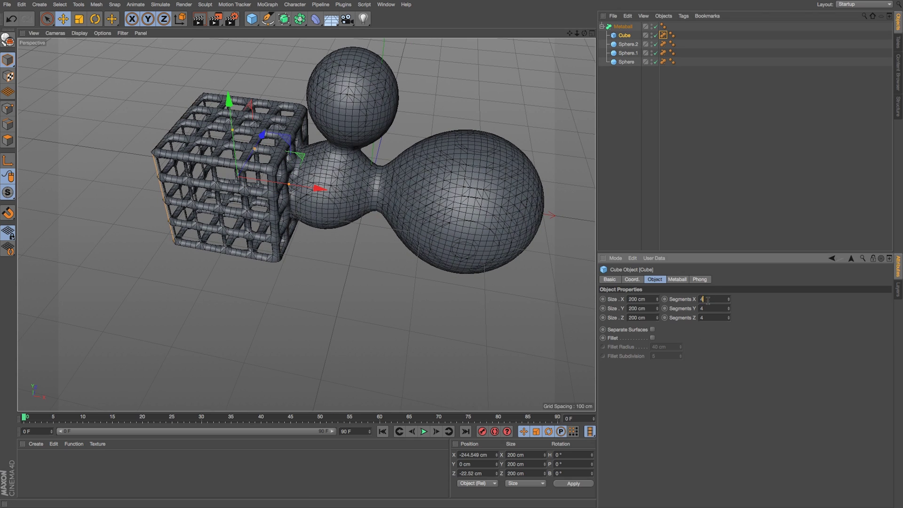
key("Return")
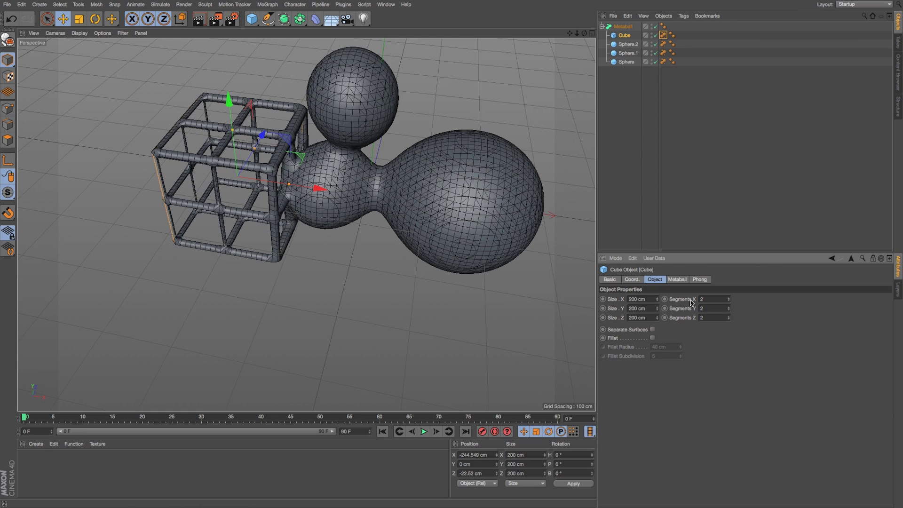
left_click_drag(326, 206, 349, 181, "alt")
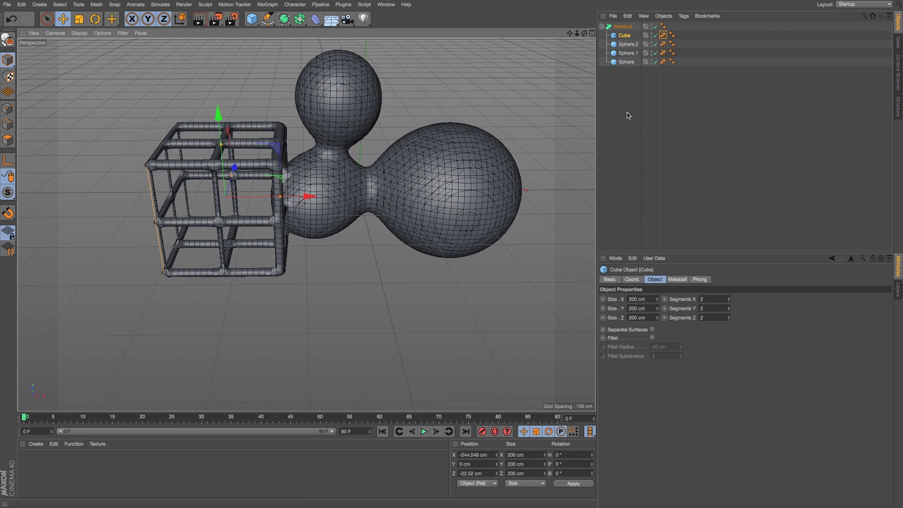
double_click(704, 299)
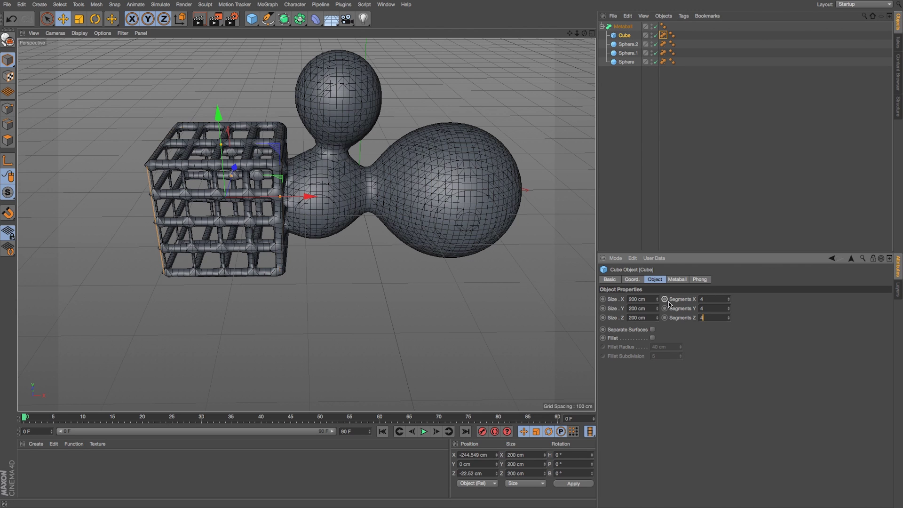
Set the cube's Metaball tag to 94 % strength and 9 cm radius, and reposition the cube to X about -279 cm with a -20° heading
left_click(663, 35)
mouse_move(681, 308)
left_mouse_down()
mouse_move(681, 298)
mouse_move(681, 319)
mouse_move(681, 298)
mouse_move(681, 315)
left_mouse_up()
left_click_drag(308, 196, 348, 148)
key("r")
key("e")
Change the type of the cube's Metaball tag to Triangle
left_click(664, 35)
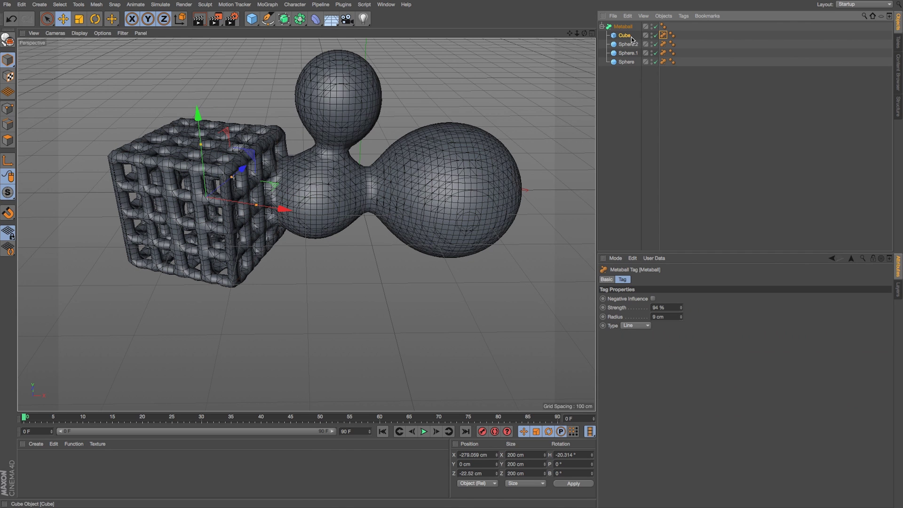
left_click(640, 325)
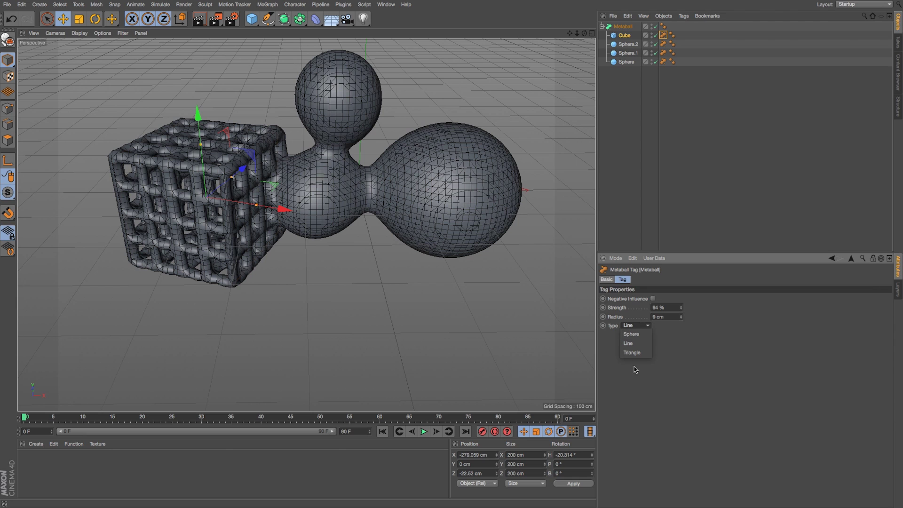
left_click(637, 354)
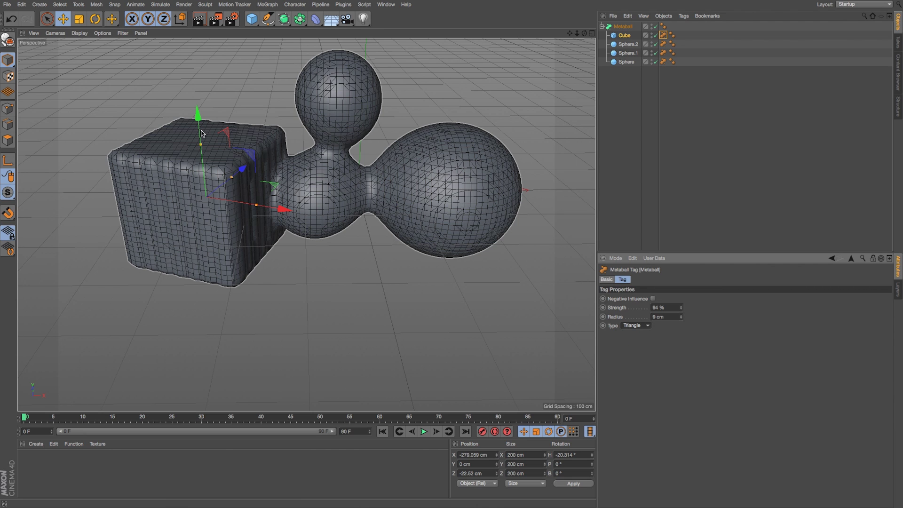
Pitch the cube to about 36° and move it closer to the spheres, to X about -264 cm
key("r")
left_click_drag(199, 145, 230, 163)
key("e")
mouse_move(279, 202)
left_mouse_down()
mouse_move(246, 202)
mouse_move(298, 203)
mouse_move(287, 205)
left_mouse_up()
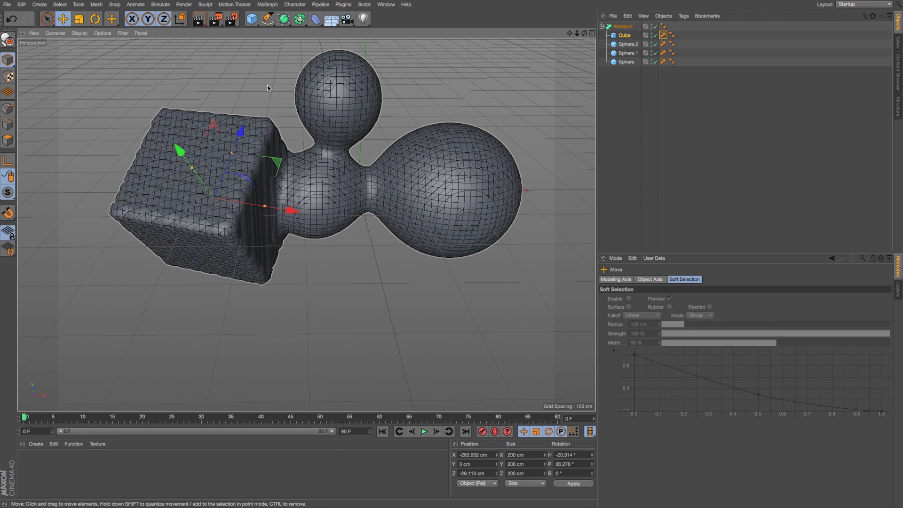
Try a Figure primitive as a child of the Metaball and delete it again
left_click(251, 18)
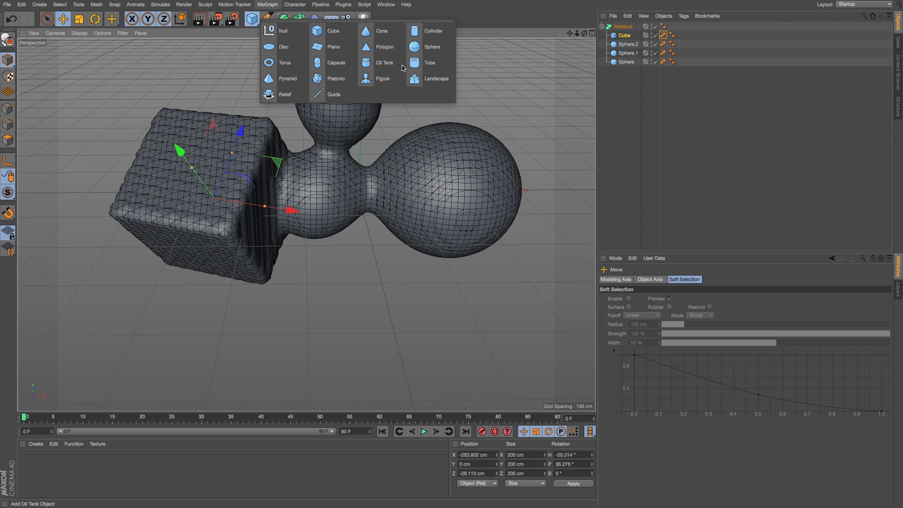
left_click(374, 81)
left_click_drag(622, 27, 625, 38)
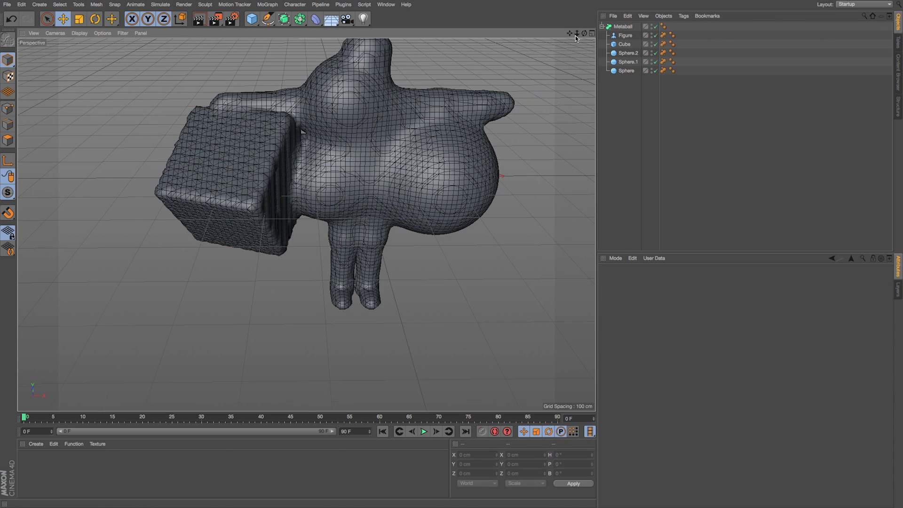
left_click_drag(577, 33, 577, 44)
left_click(625, 36)
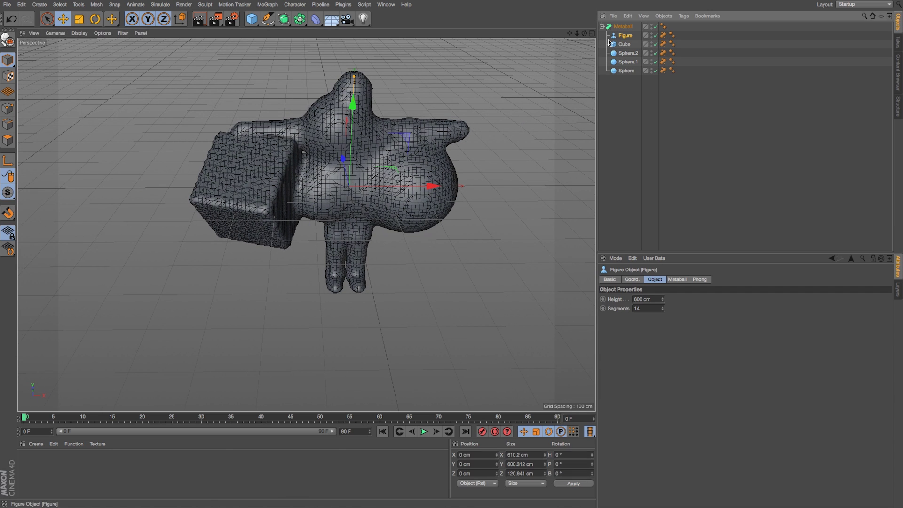
key("Delete")
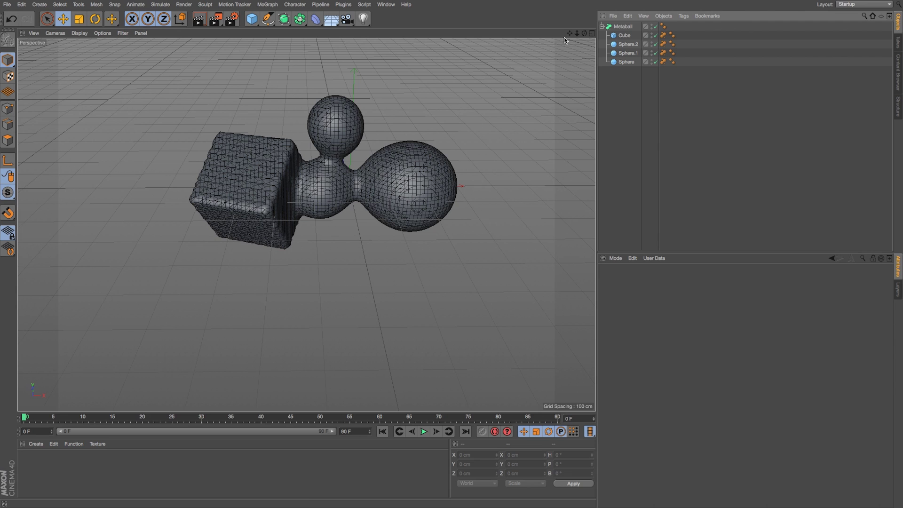
Raise the cube beside the upper sphere to X about -216 cm and Y about 137 cm
left_click(302, 171)
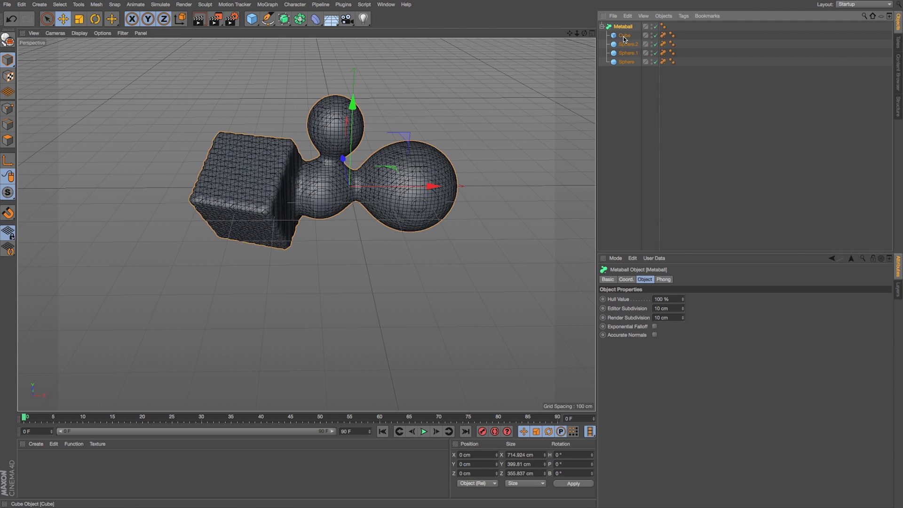
left_click(253, 144)
key("w")
left_click_drag(250, 150, 261, 100)
left_click_drag(323, 146, 332, 142)
Start an interactive render region framing the cube and spheres to check the surface shading
key("alt+r")
left_click_drag(241, 133, 245, 74)
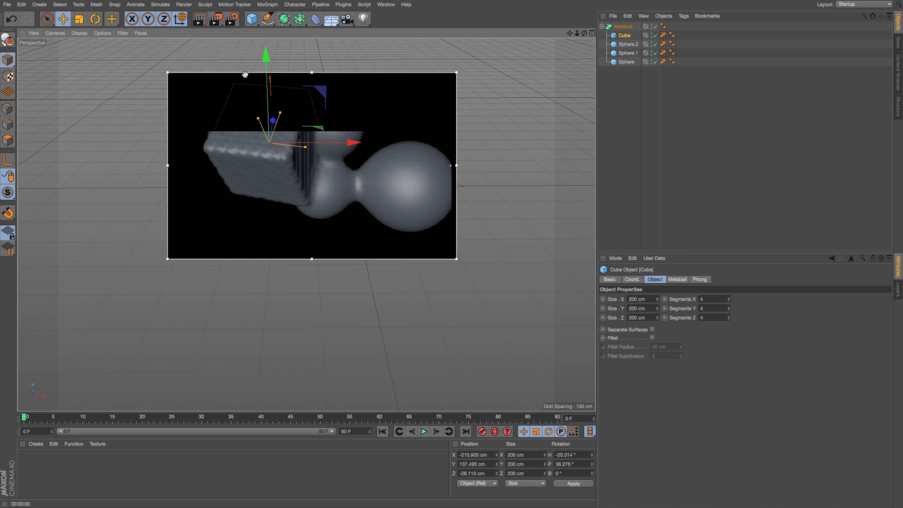
scroll(278, 114, "up", 1)
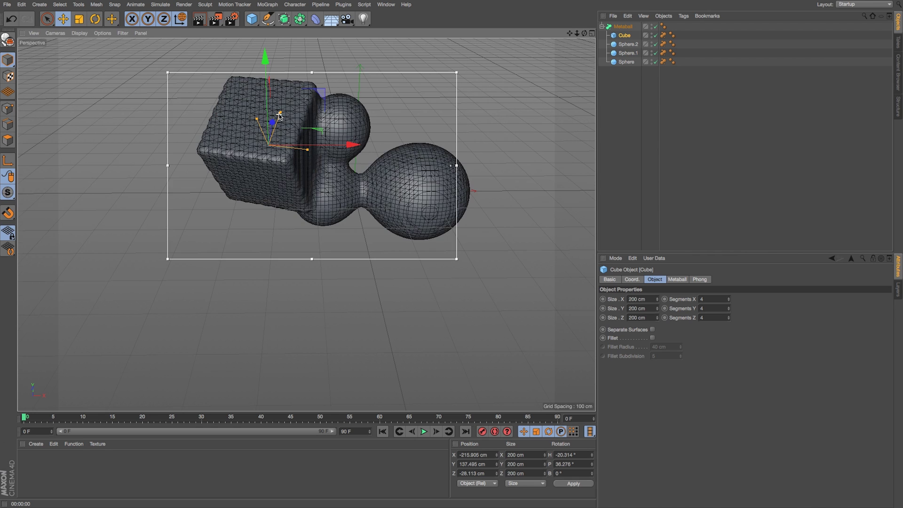
Enable Accurate Normals on the Metaball object and close the interactive render region
left_click(622, 26)
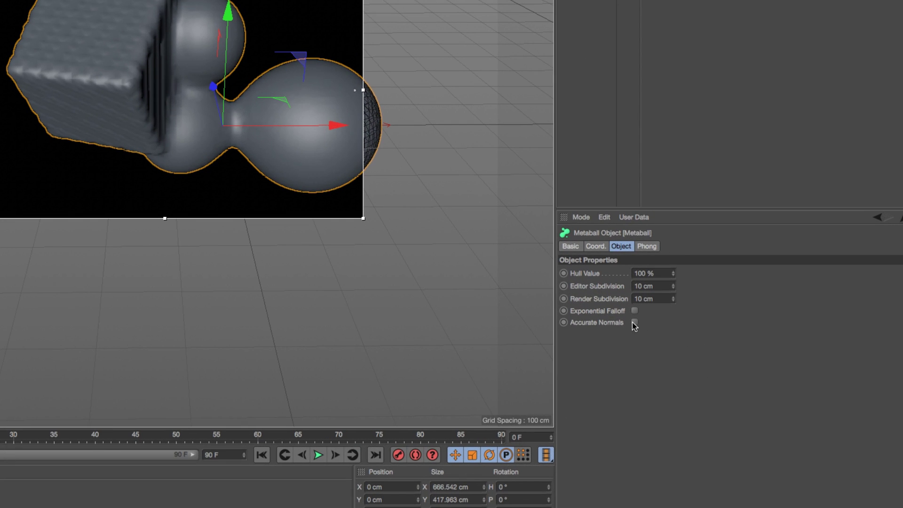
left_click(634, 323)
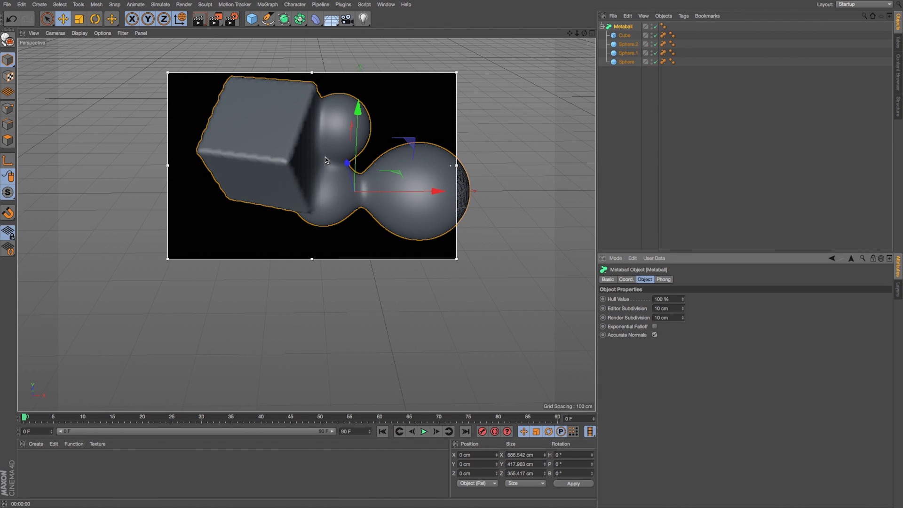
key("alt+r")
Keyframe the cube's position at frames 0 and 16, moving it to X about -290 cm and Y about 62 cm at frame 16
left_click(624, 35)
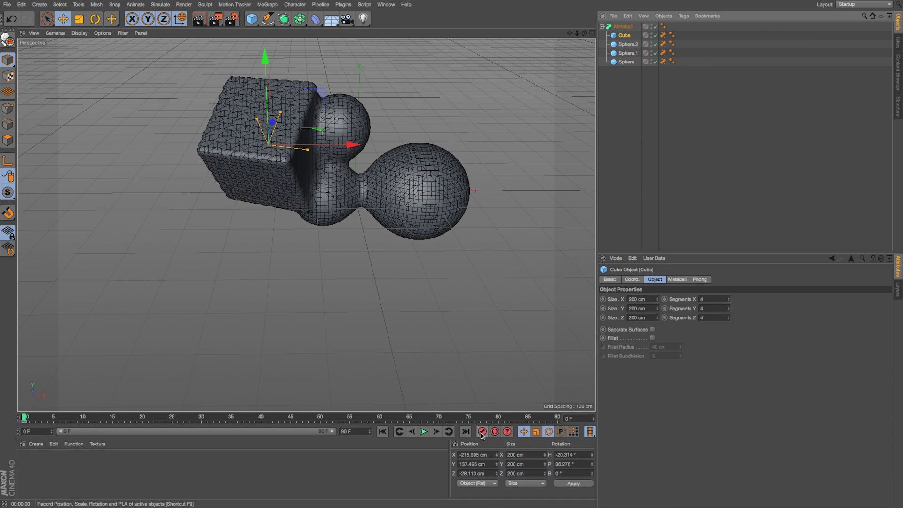
left_click(121, 418)
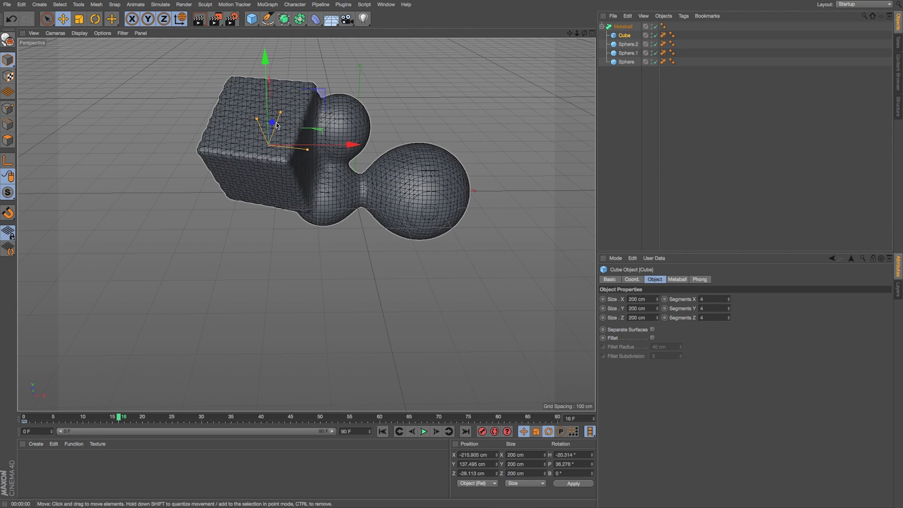
left_click_drag(268, 108, 264, 87)
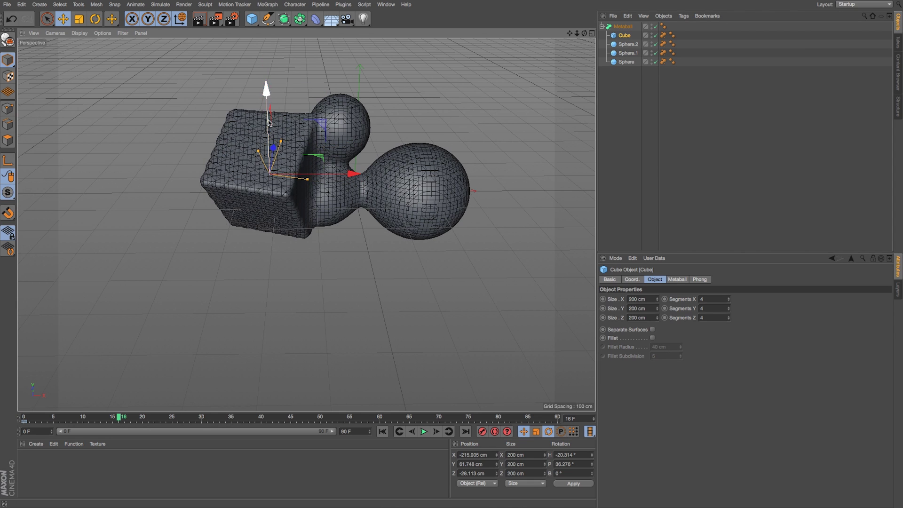
left_click_drag(351, 174, 320, 175)
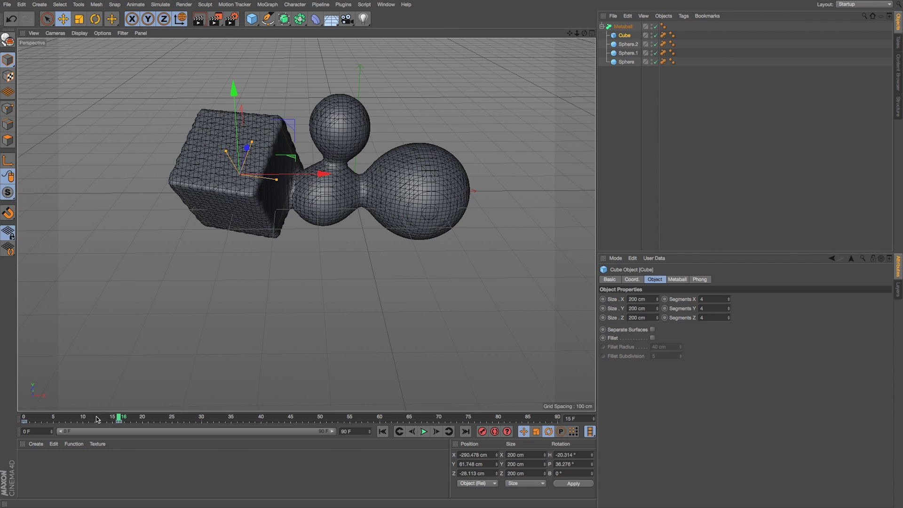
left_click_drag(119, 417, 54, 418)
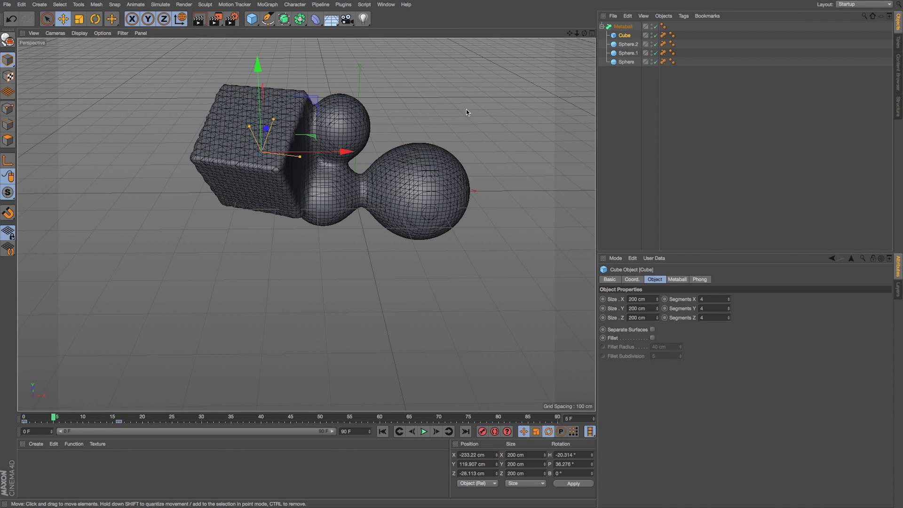
Scrub the 60-frame wireframe-cube animation to frame 48 and examine the cube's Metaball tag settings
right_click(399, 135)
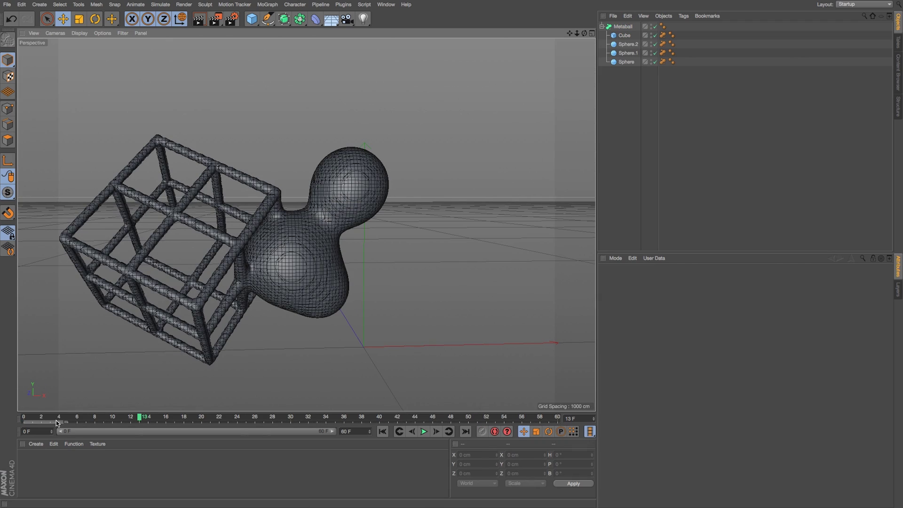
left_click_drag(70, 418, 451, 419)
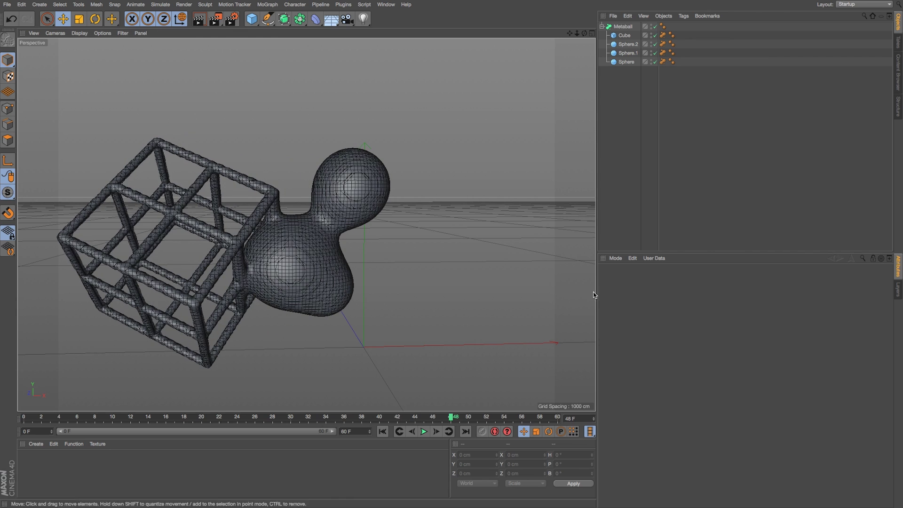
left_click(663, 37)
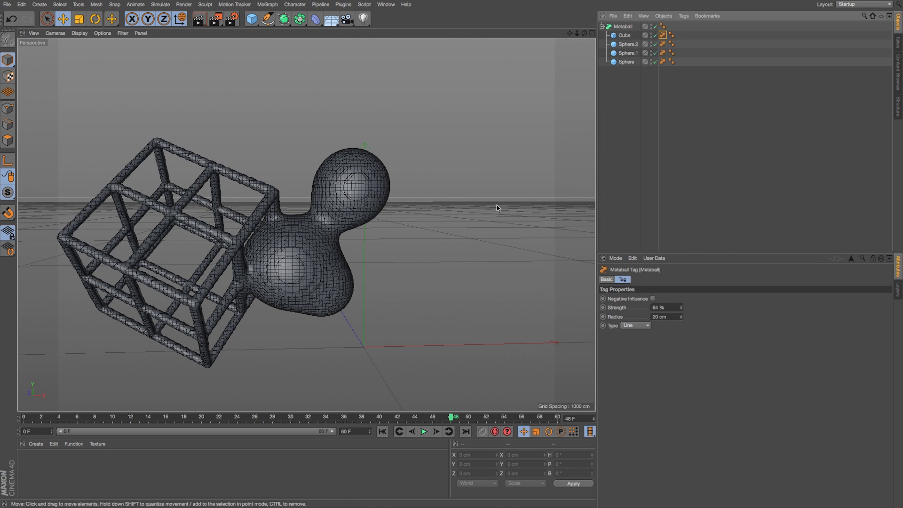
left_click_drag(430, 413, 452, 422)
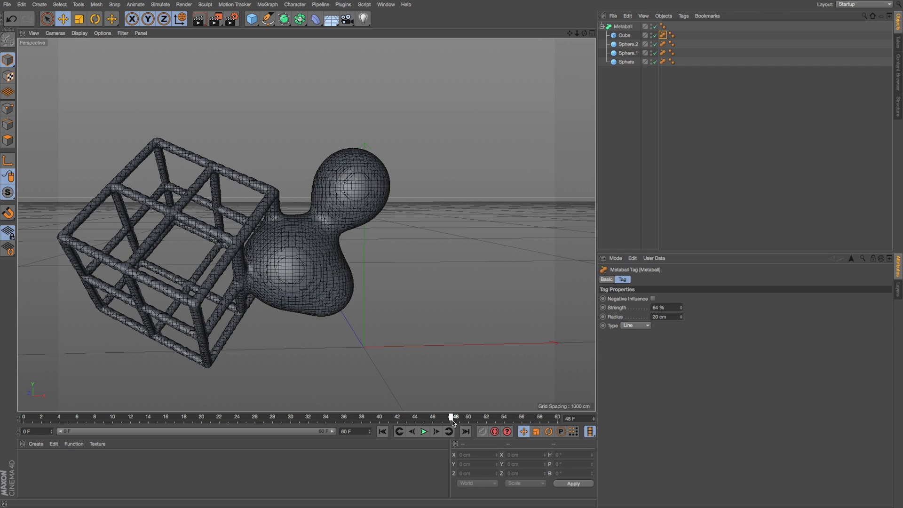